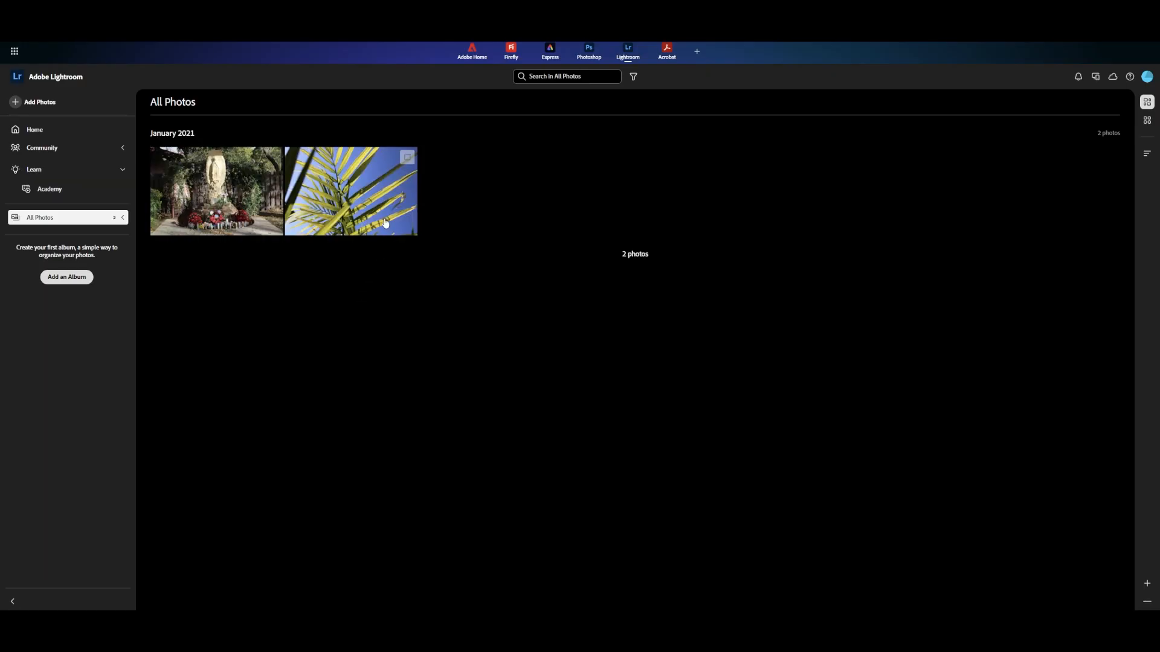
Open the palm leaf photo for editing and collapse every adjustment section in the edit controls.
double_click(381, 207)
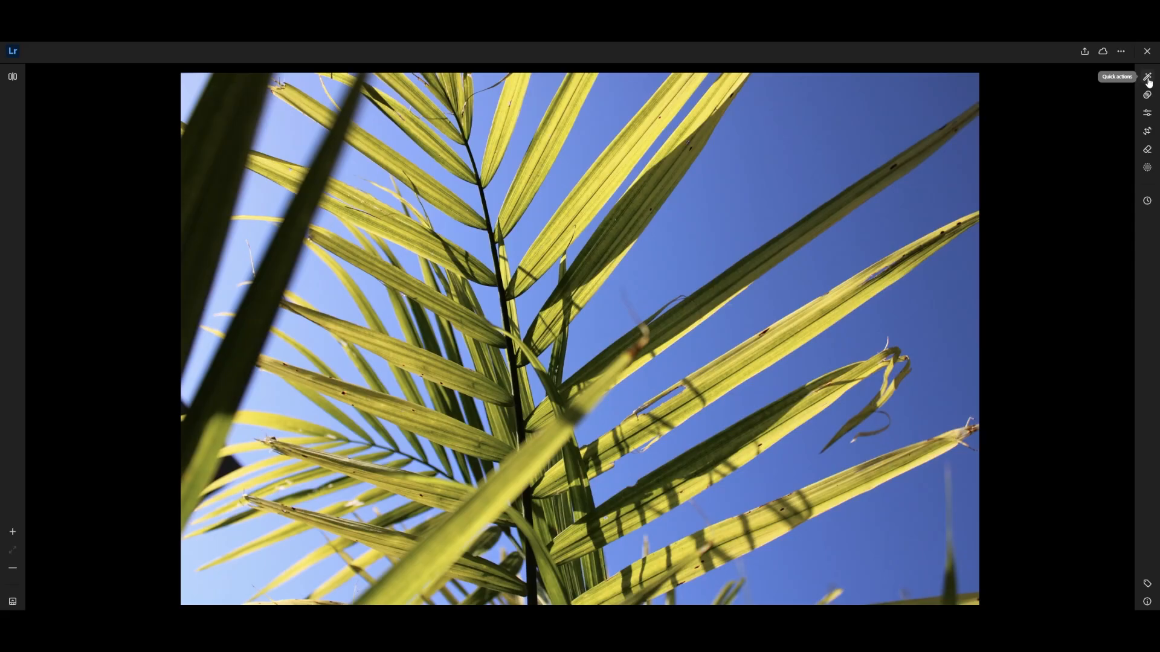
click(1147, 113)
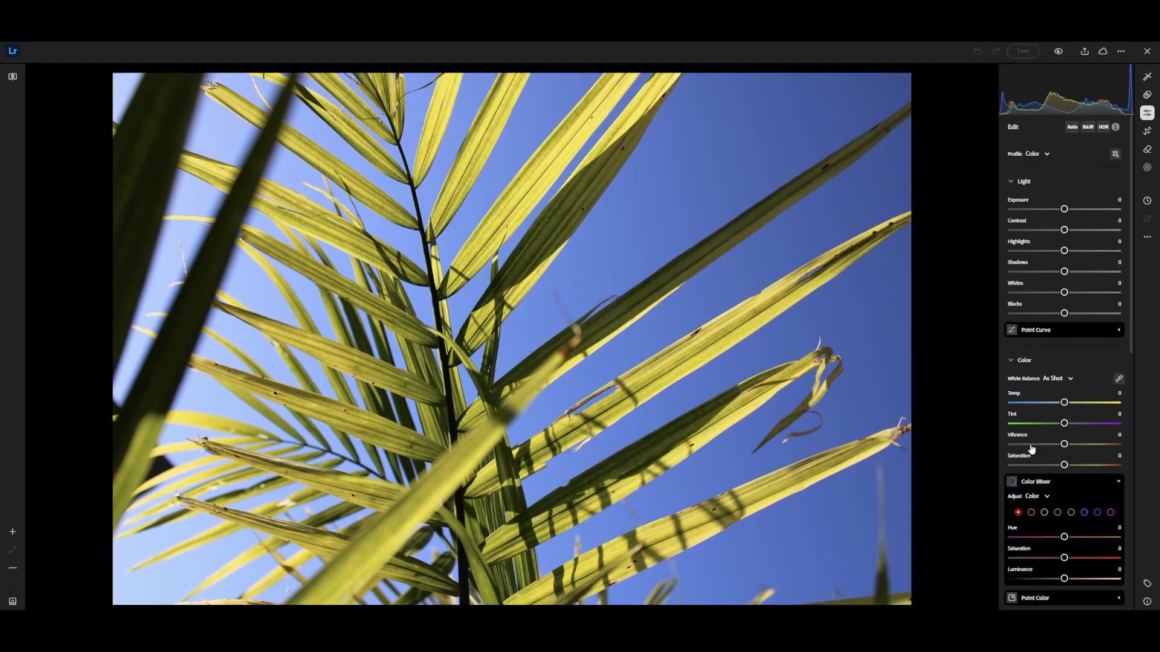
scroll(1037, 523, down, 2)
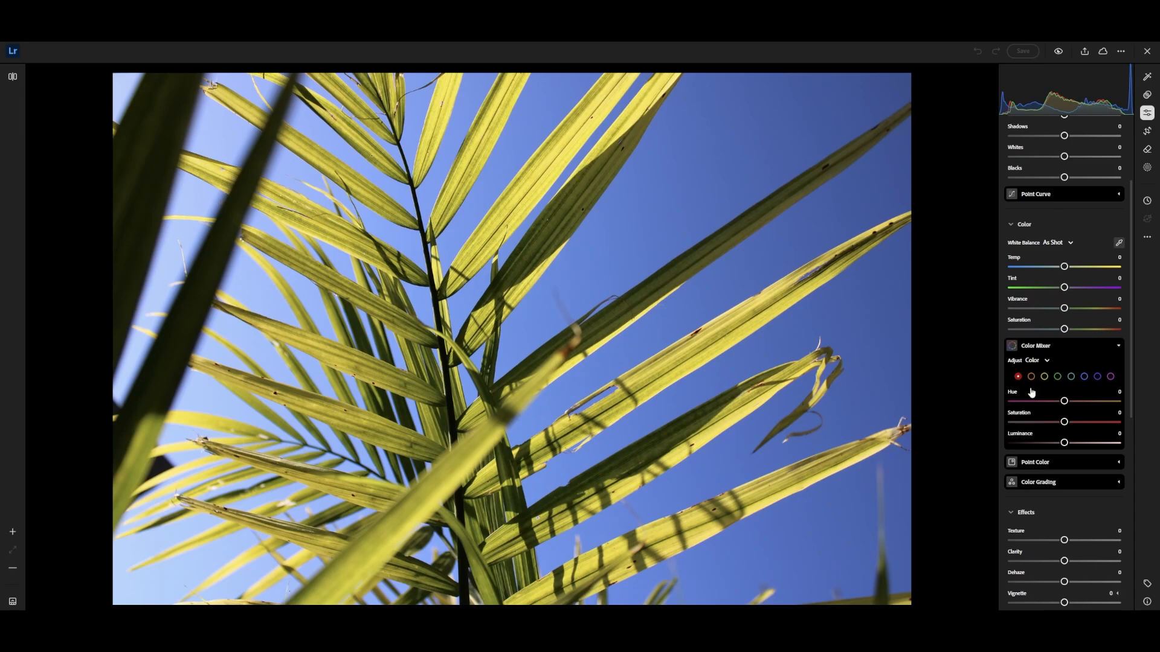
scroll(1032, 395, down, 2)
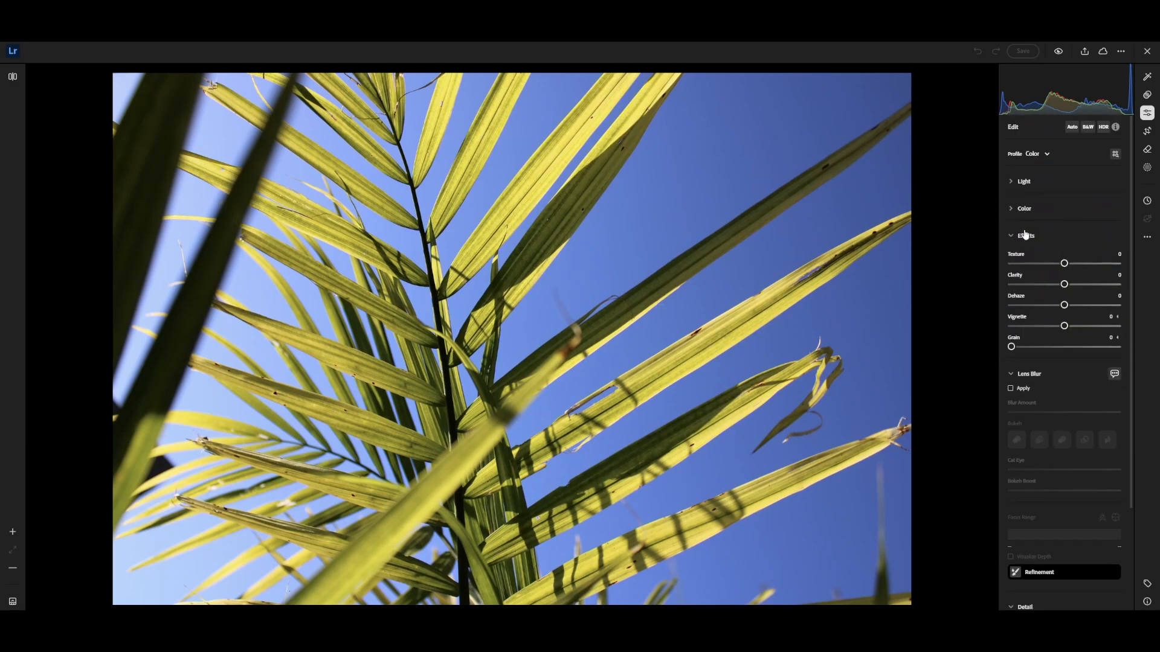
click(1025, 234)
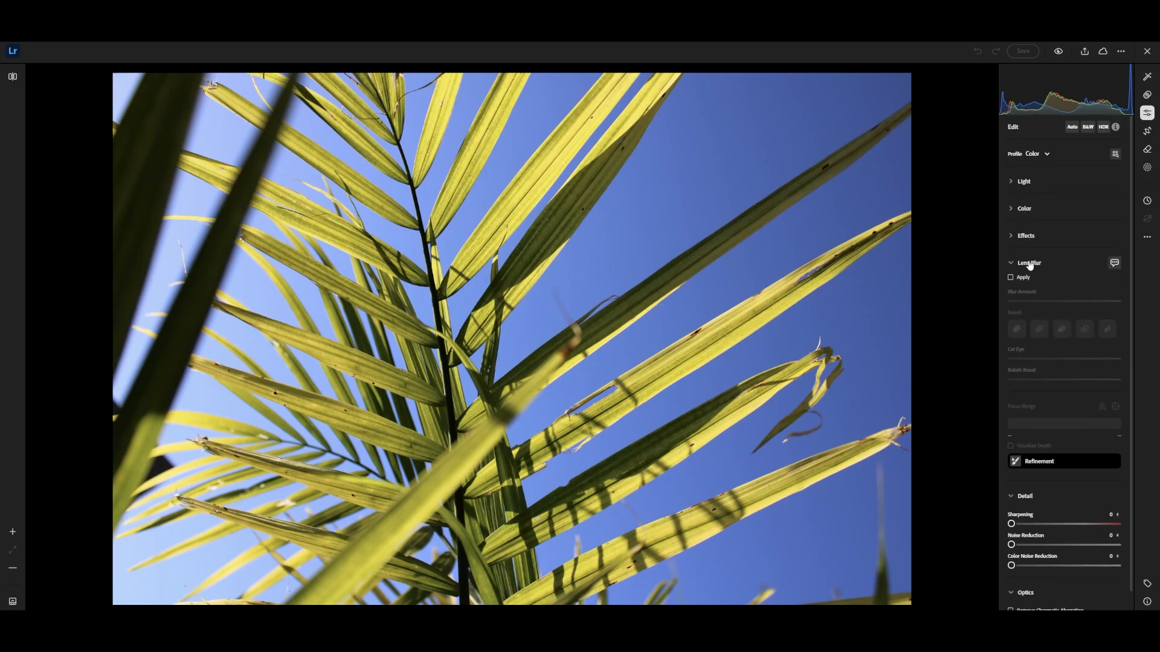
click(1029, 262)
click(1031, 290)
click(1030, 318)
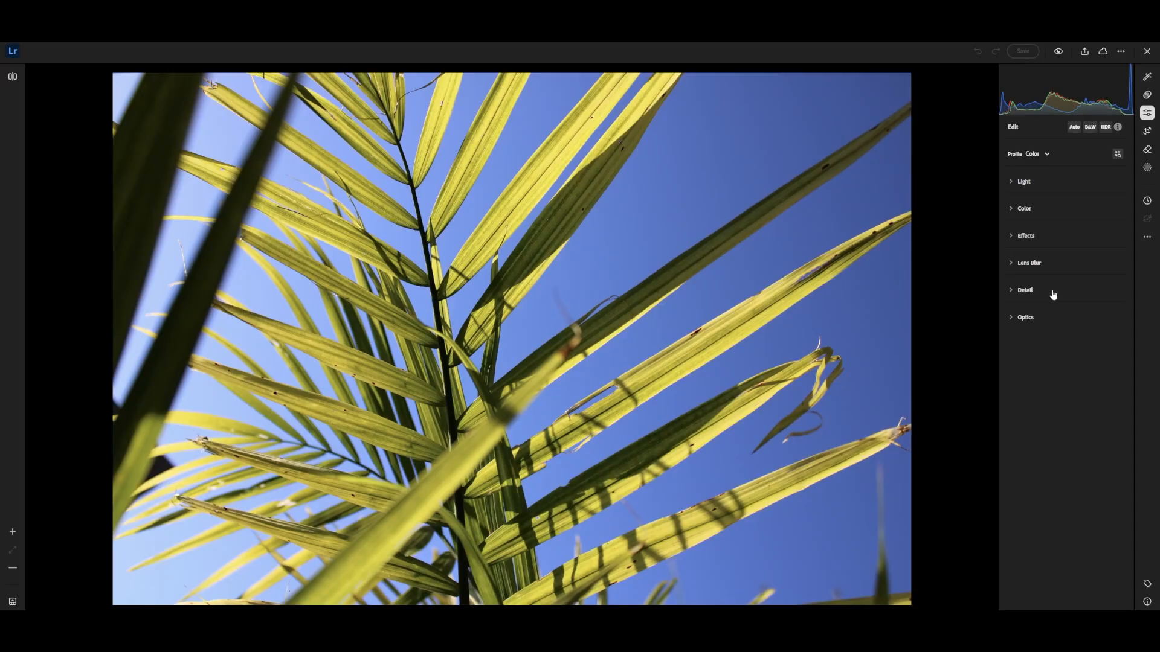
Raise Exposure to +5.00 and set Contrast, Highlights, Shadows, Whites and Blacks to +100.
click(1034, 183)
drag(1065, 209, 1066, 210)
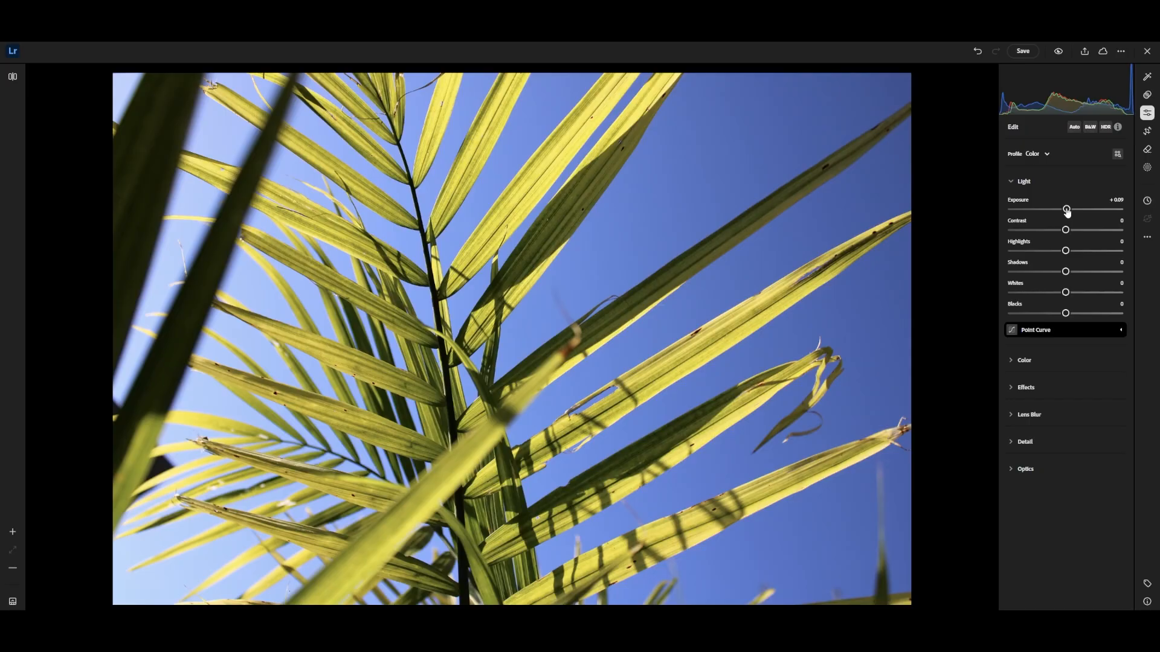
drag(1066, 211, 1137, 318)
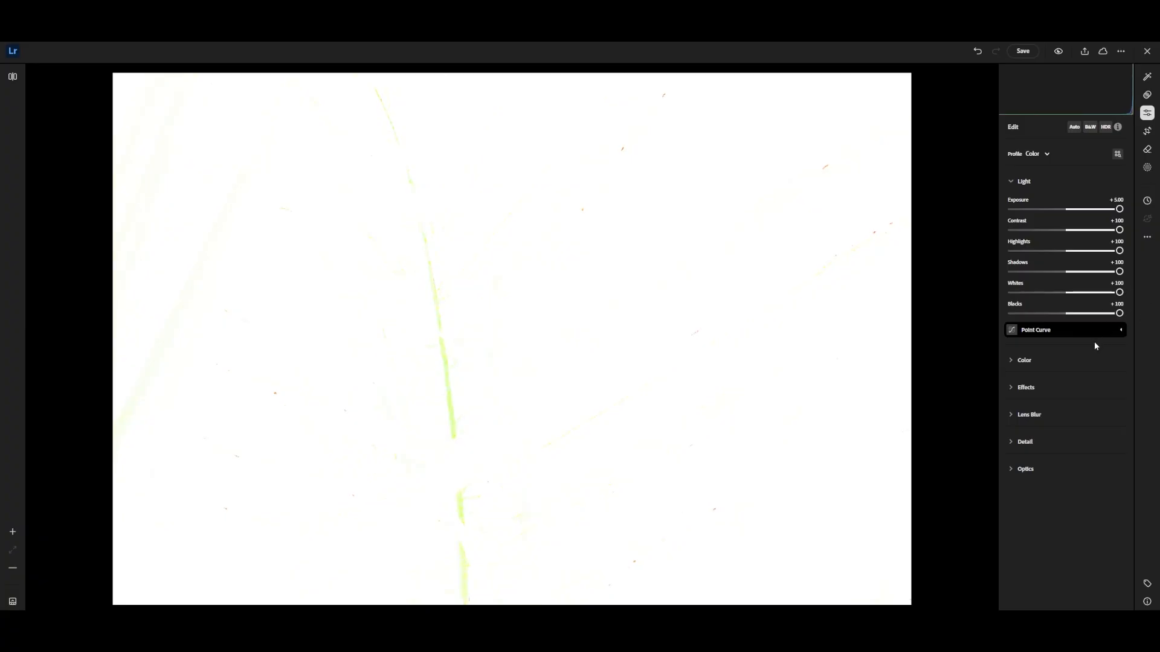
Set Temp, Tint, Vibrance, Saturation and every Effects slider to 100, and compare the result with the original photo.
click(1014, 183)
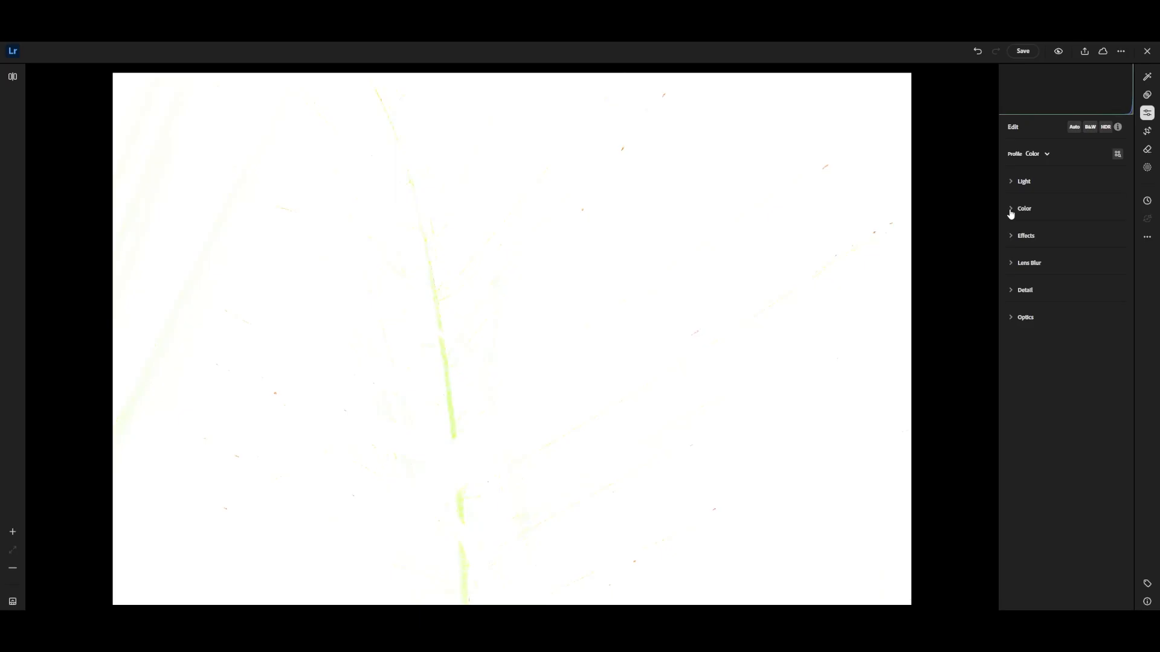
click(1011, 212)
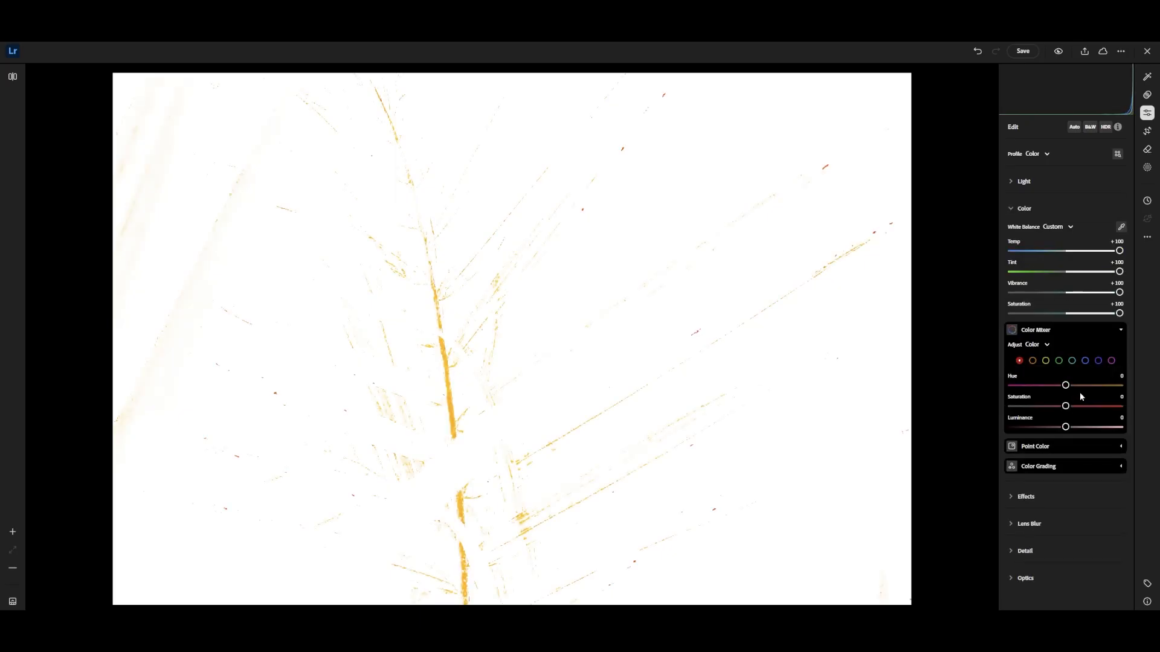
click(1027, 498)
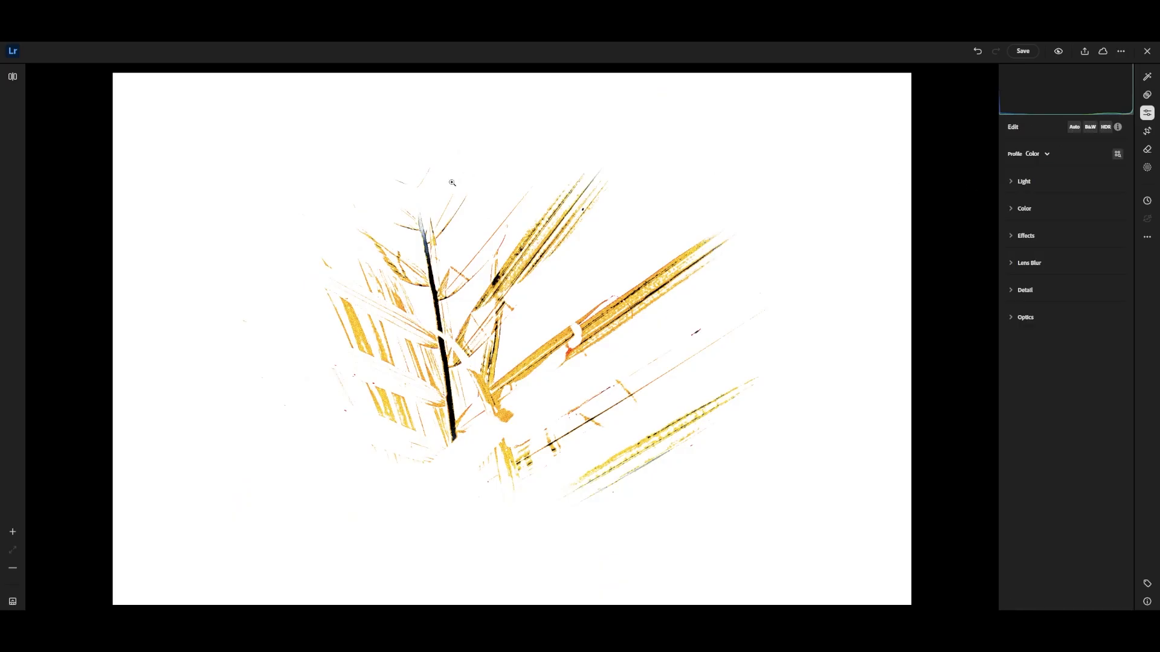
click(14, 78)
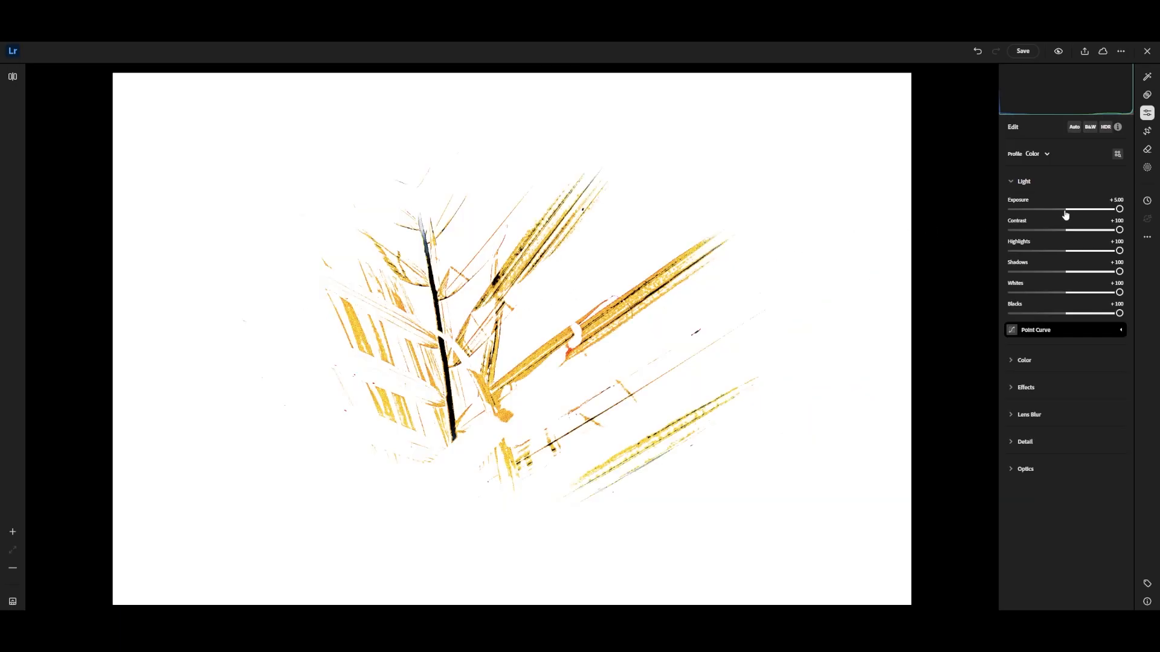
Set Exposure to -0.32, reset Contrast to 0 and lower Highlights to -31.
click(1063, 210)
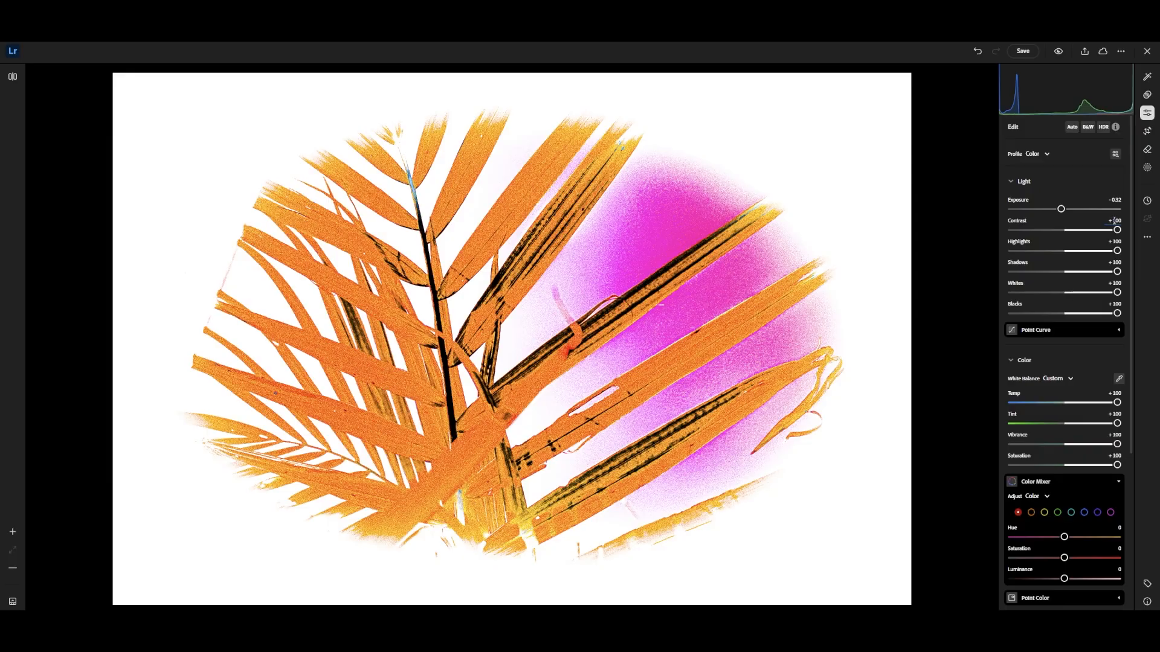
drag(1117, 229, 1071, 233)
double_click(1072, 233)
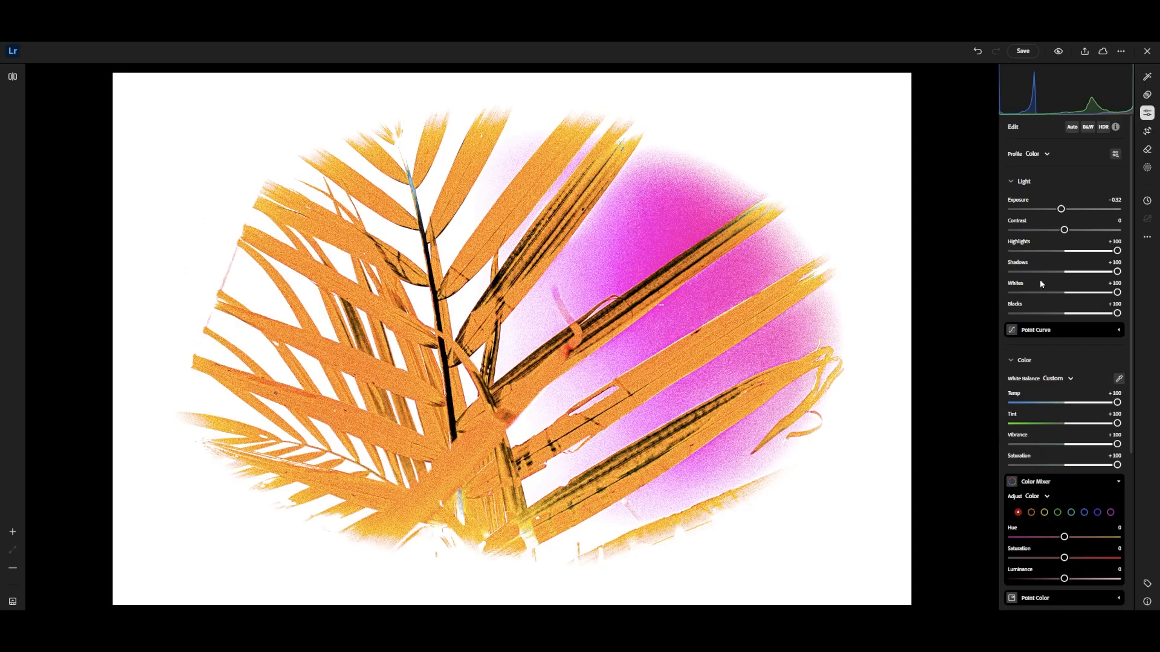
drag(1056, 250, 1047, 253)
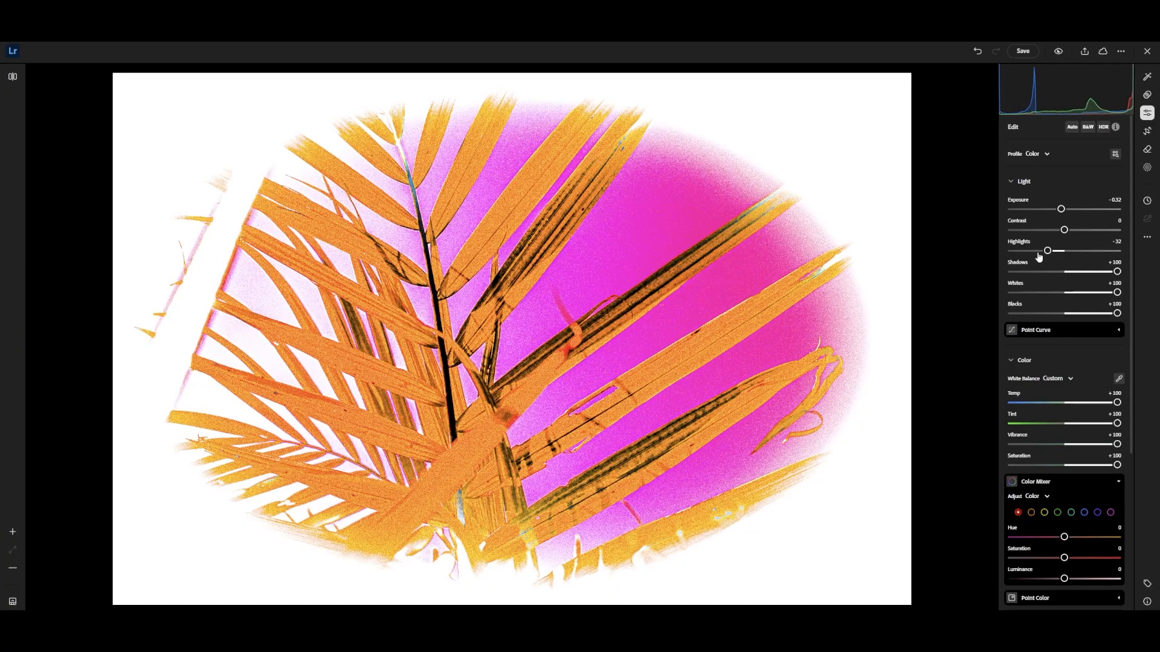
drag(1047, 251, 1048, 250)
Set Shadows to +14 and Whites to -10, and reduce Blacks to a slightly negative value.
mouse_move(1081, 273)
mouse_down()
mouse_move(1034, 273)
mouse_move(1073, 275)
mouse_up()
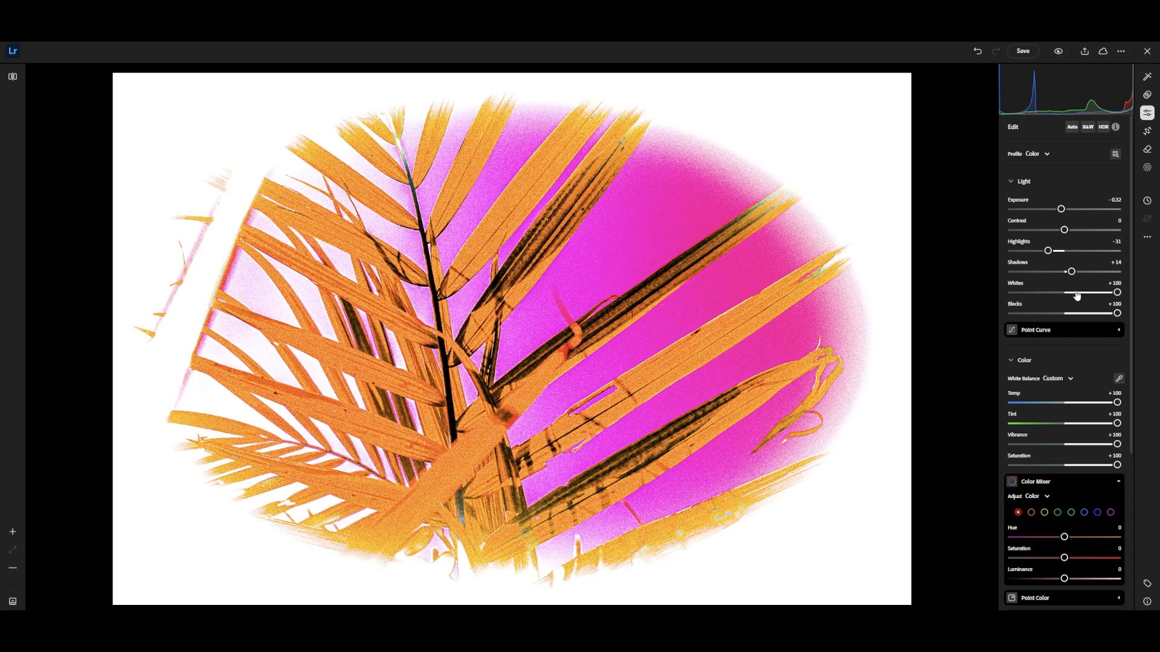
drag(1076, 294, 1057, 295)
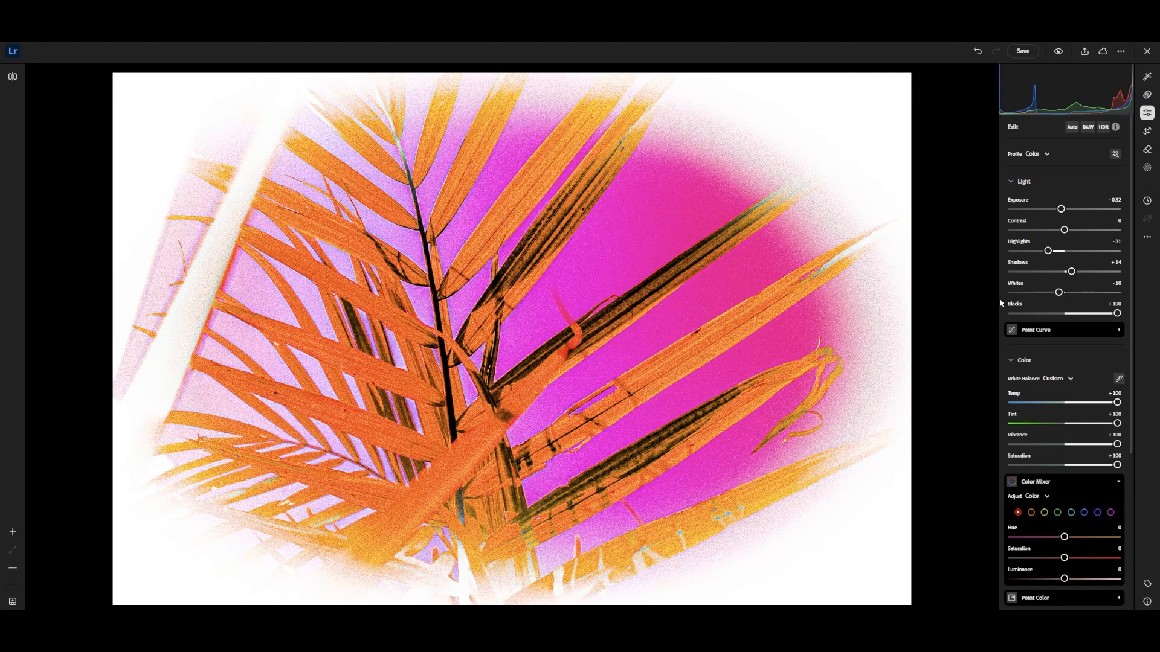
click(1056, 313)
drag(1056, 314, 1053, 315)
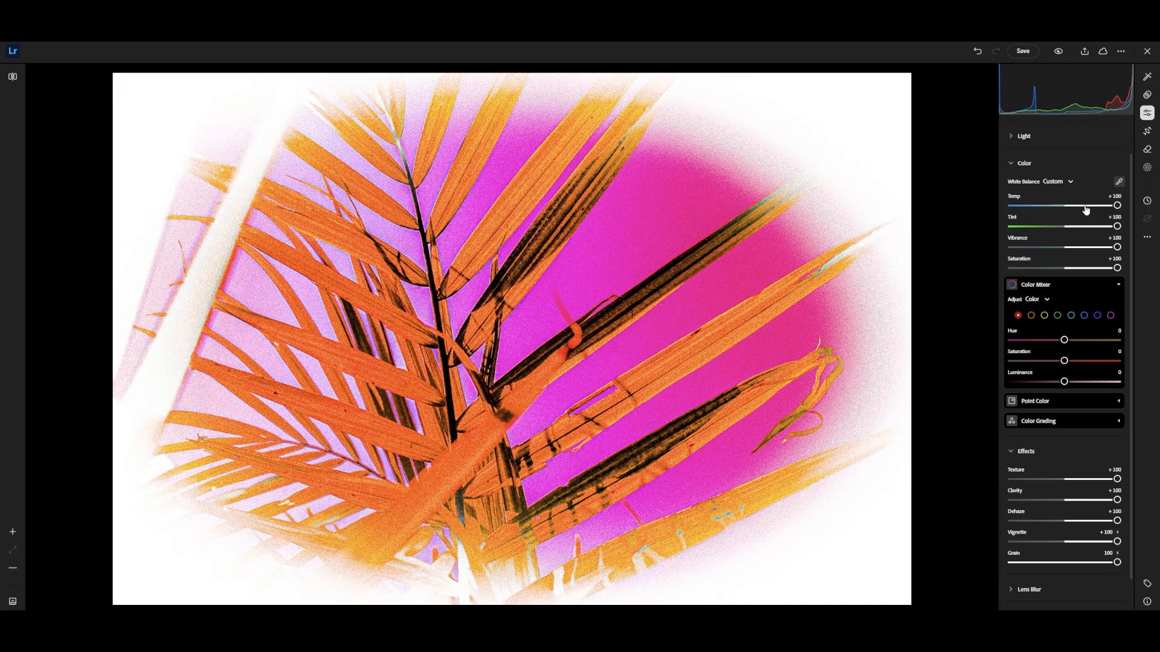
Set the white balance Temp to +5 and Tint to +5.
click(1074, 208)
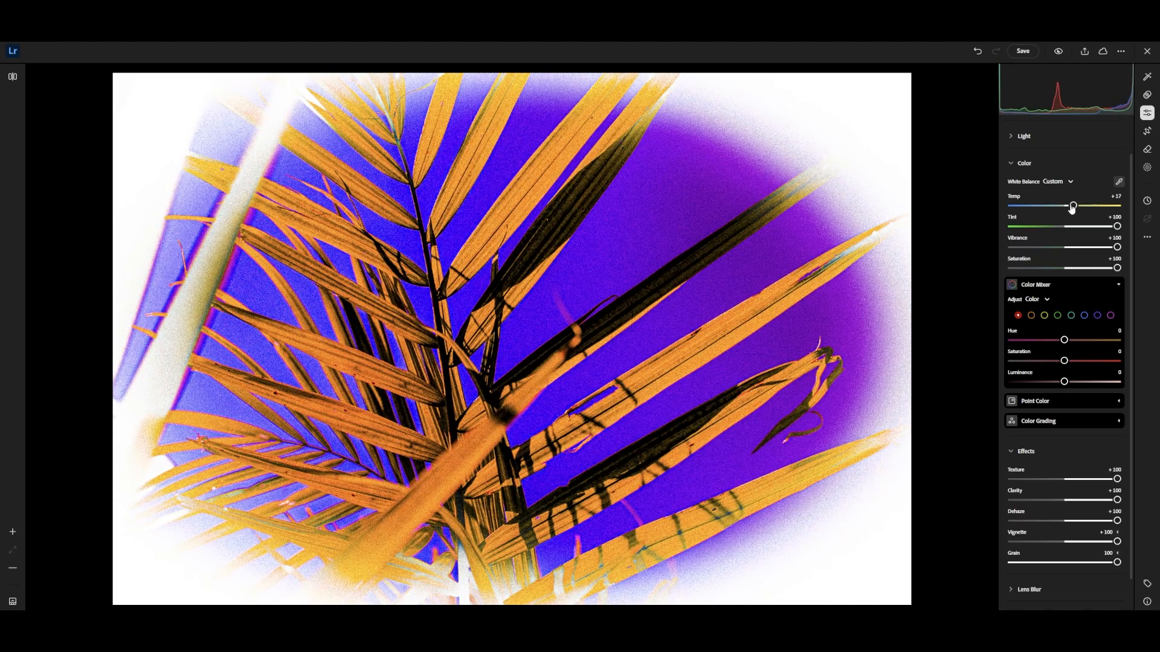
drag(1072, 208, 1068, 208)
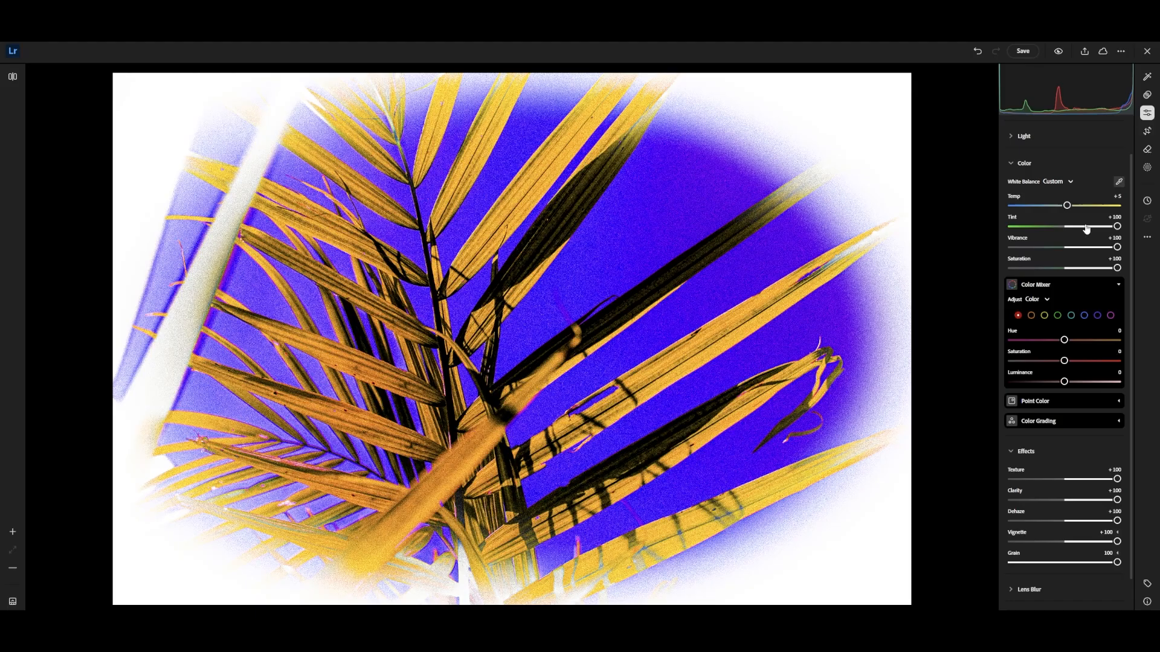
click(1066, 228)
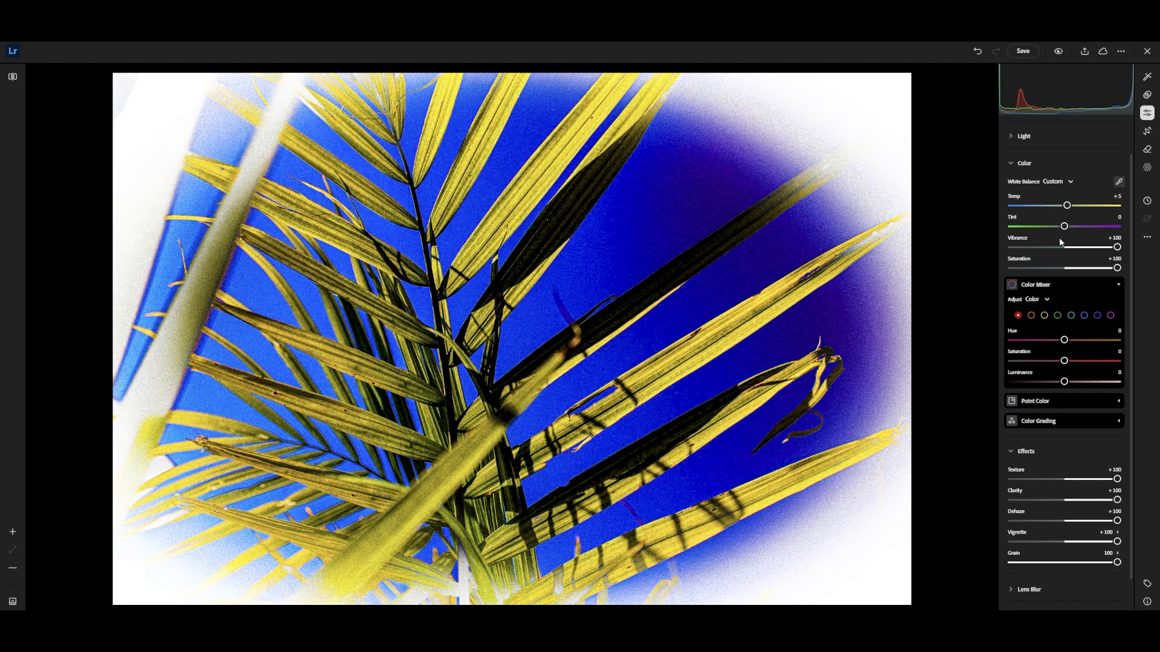
click(1067, 227)
Set Vibrance to +11 and Saturation to +12, and collapse the Color Mixer and Color section.
click(1068, 248)
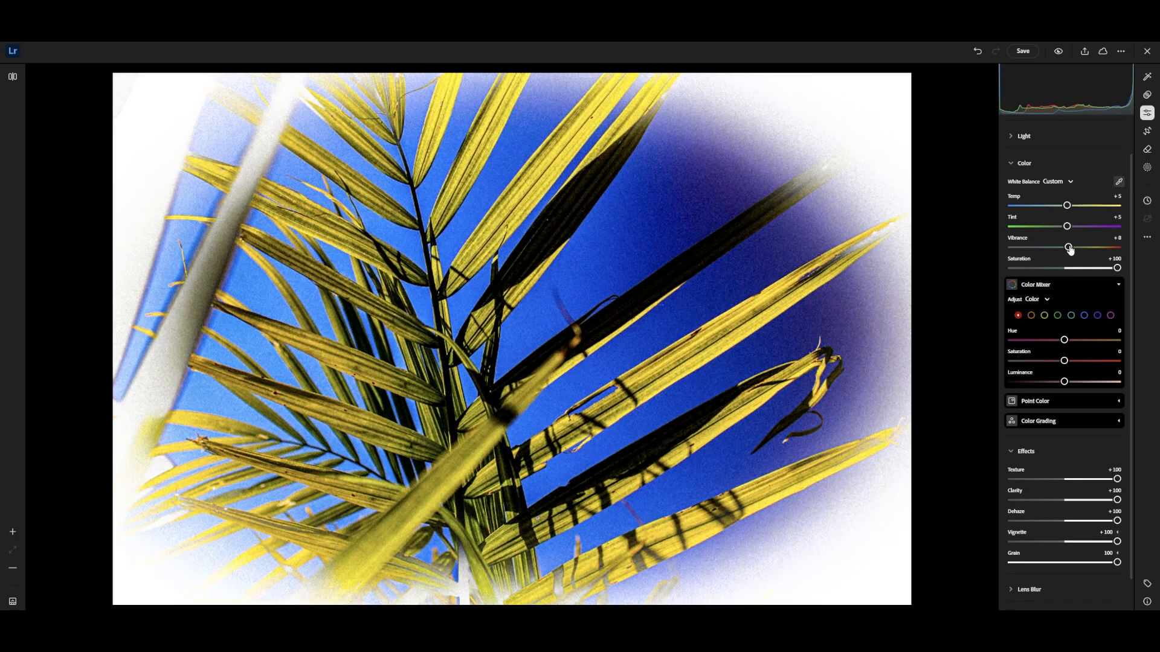
click(1069, 247)
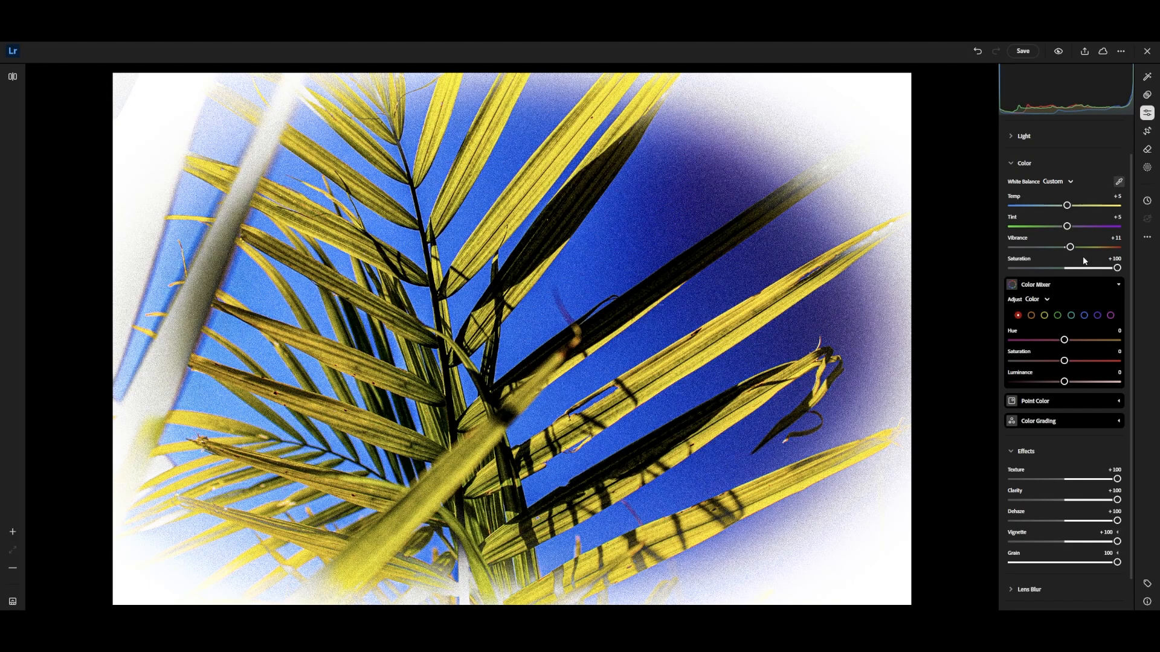
click(1074, 269)
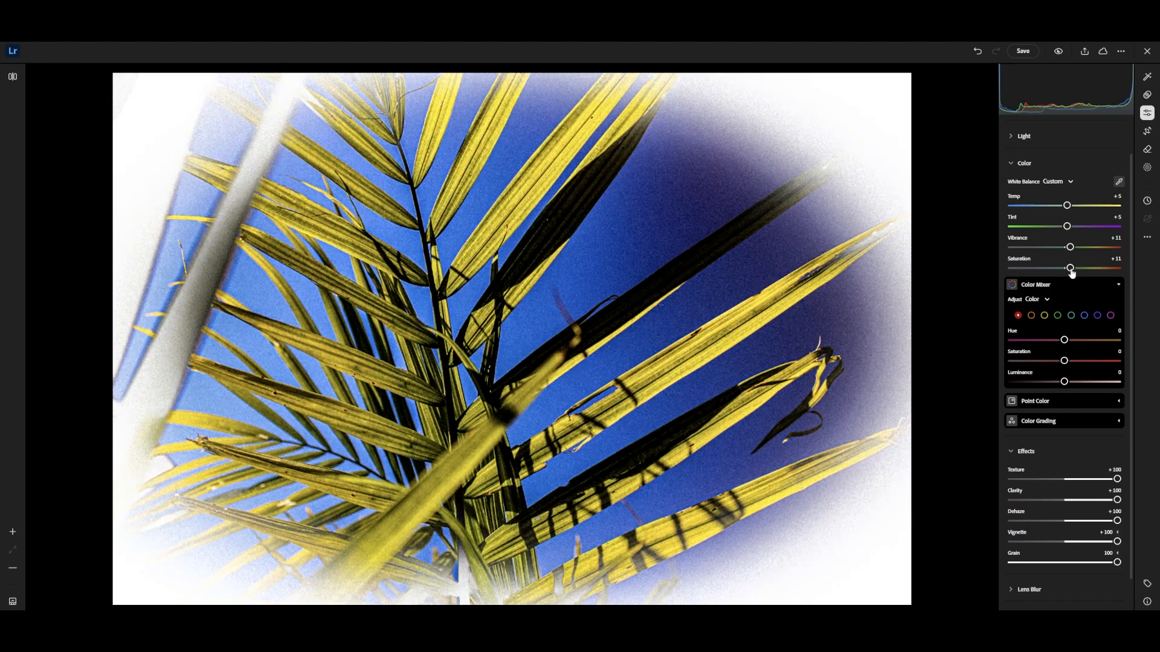
drag(1073, 270, 1074, 270)
click(1060, 284)
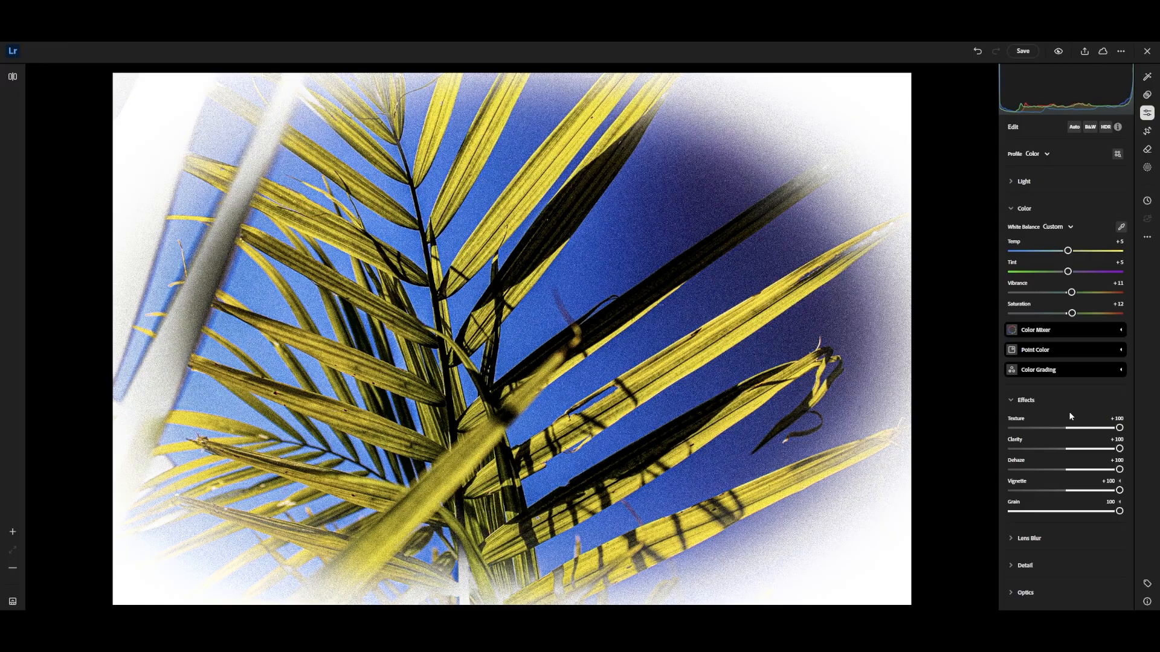
click(1066, 209)
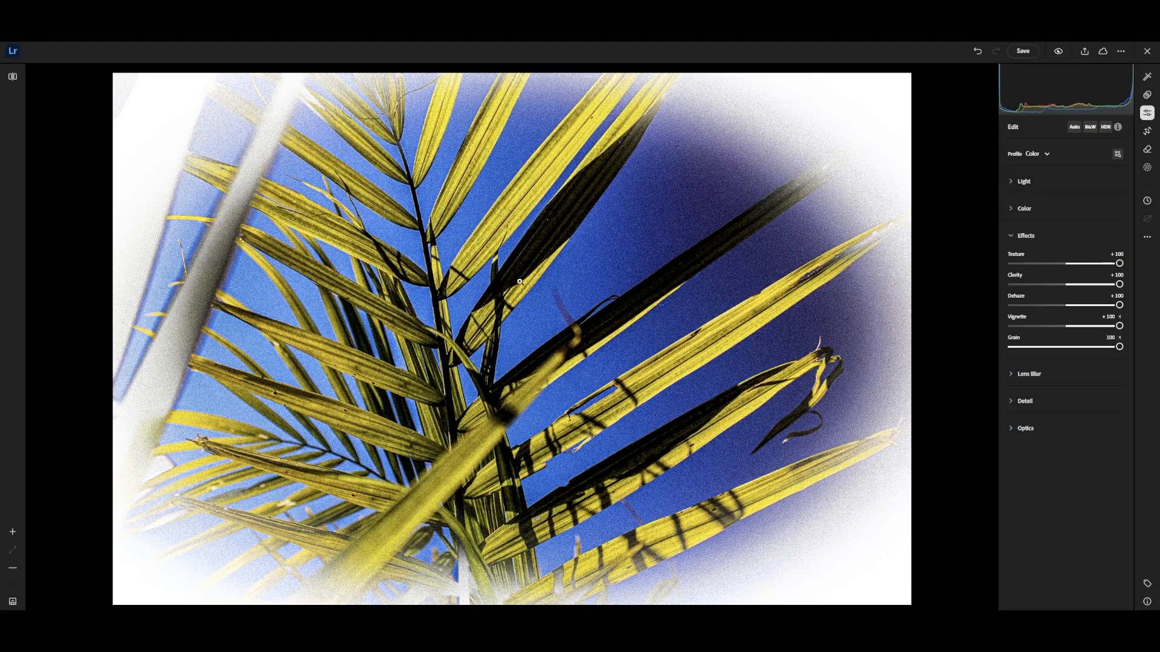
Set Texture to +9 and Clarity to +8, and try Dehaze at -100 and +100 before setting it to +11.
drag(1118, 264, 1066, 266)
click(1071, 284)
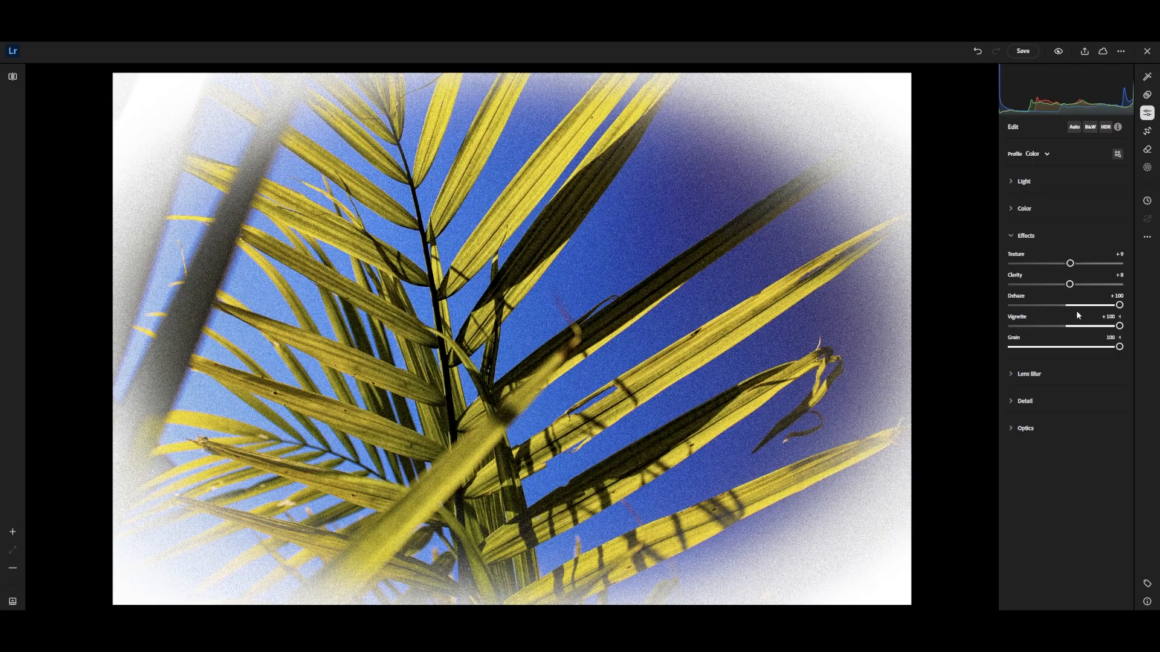
drag(1076, 312, 948, 318)
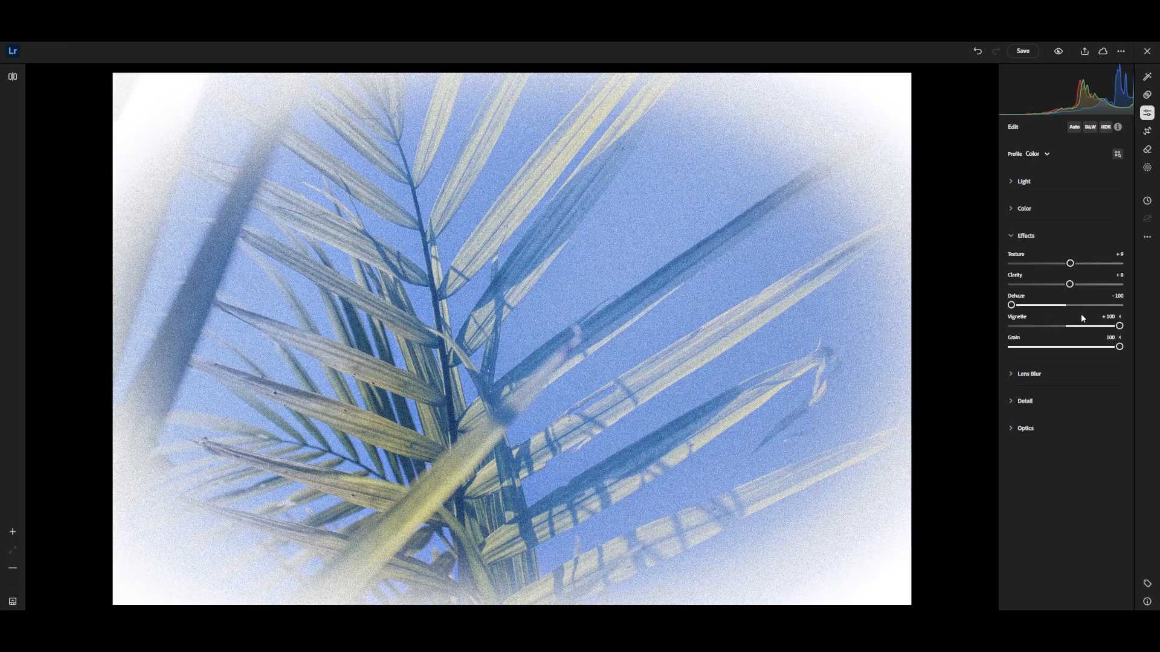
click(1096, 305)
drag(1105, 306, 1140, 308)
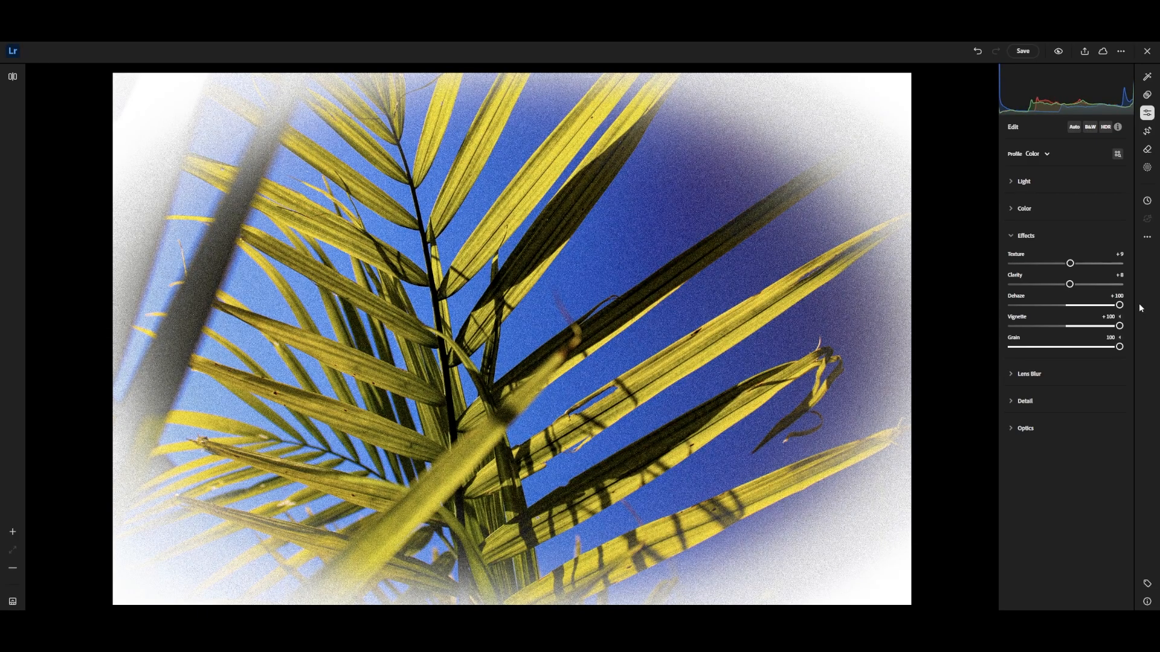
click(1074, 307)
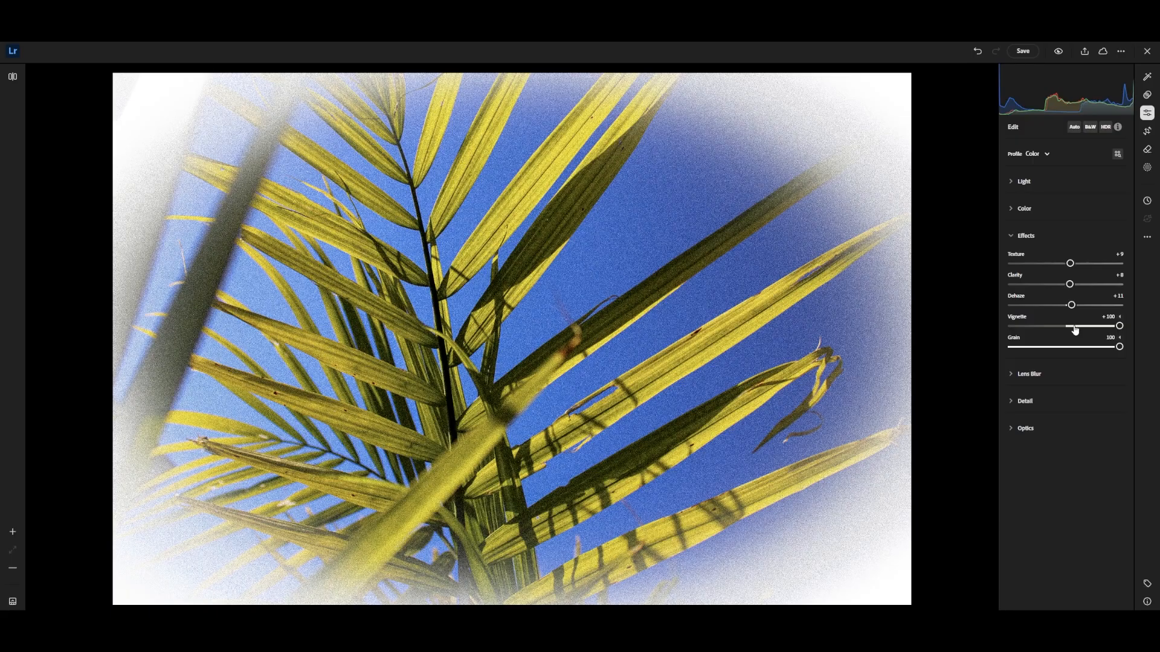
Try the Vignette at +100 and -100, and set it to -10.
drag(1074, 329, 1156, 322)
click(1086, 326)
drag(1087, 326, 942, 332)
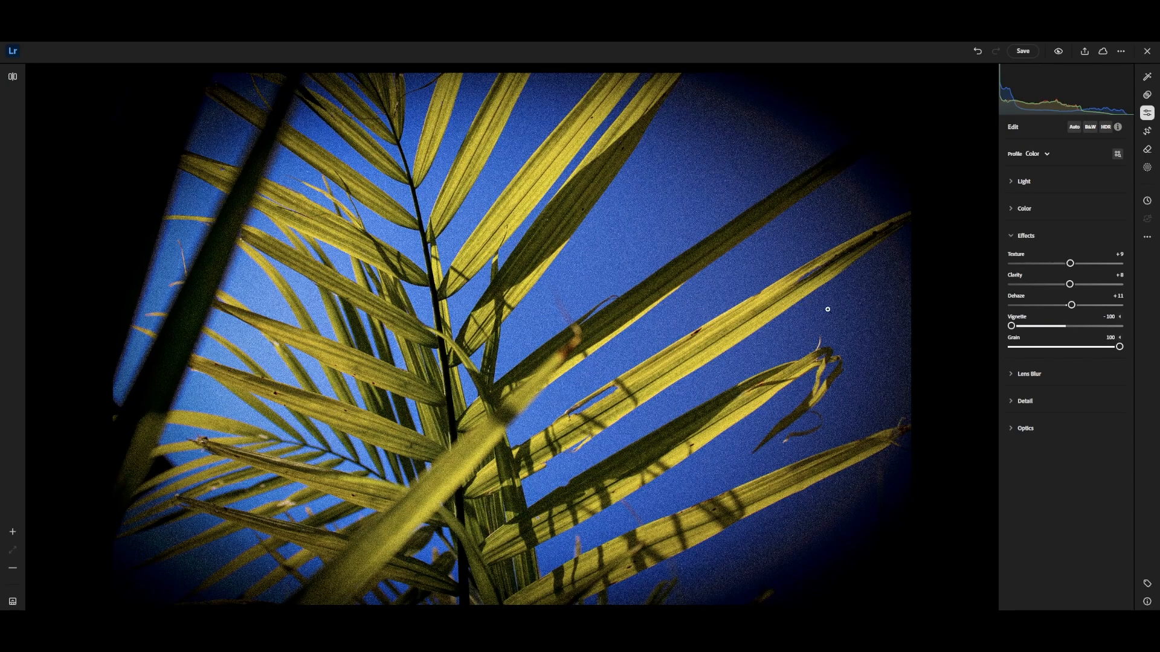
click(1062, 327)
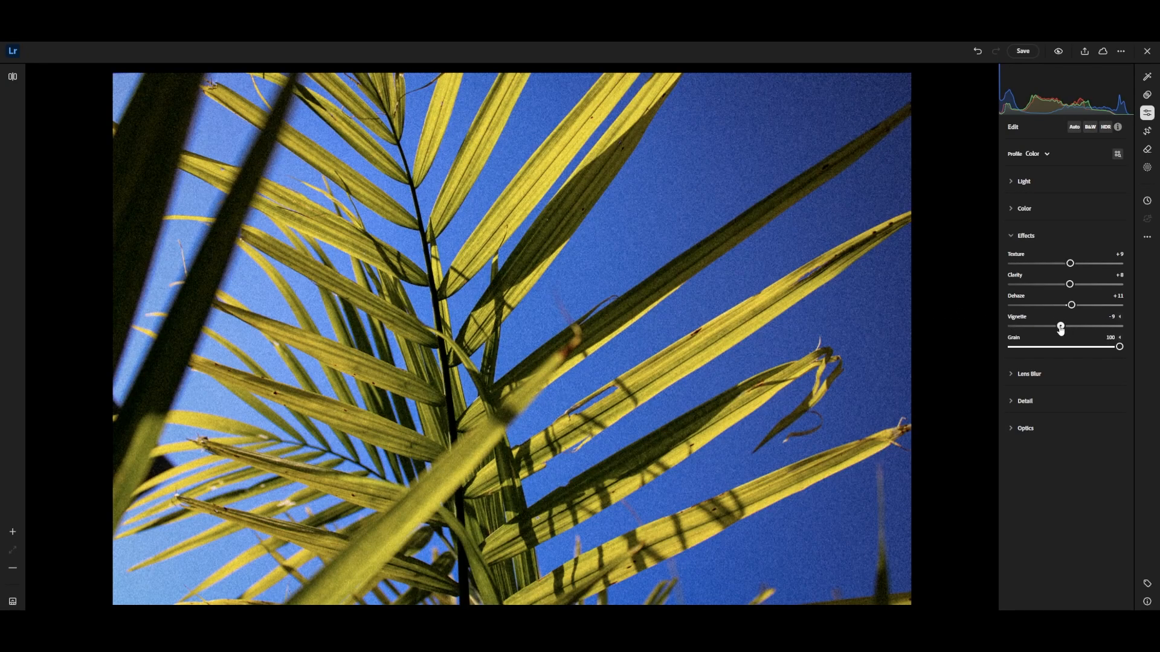
drag(1061, 327, 1060, 327)
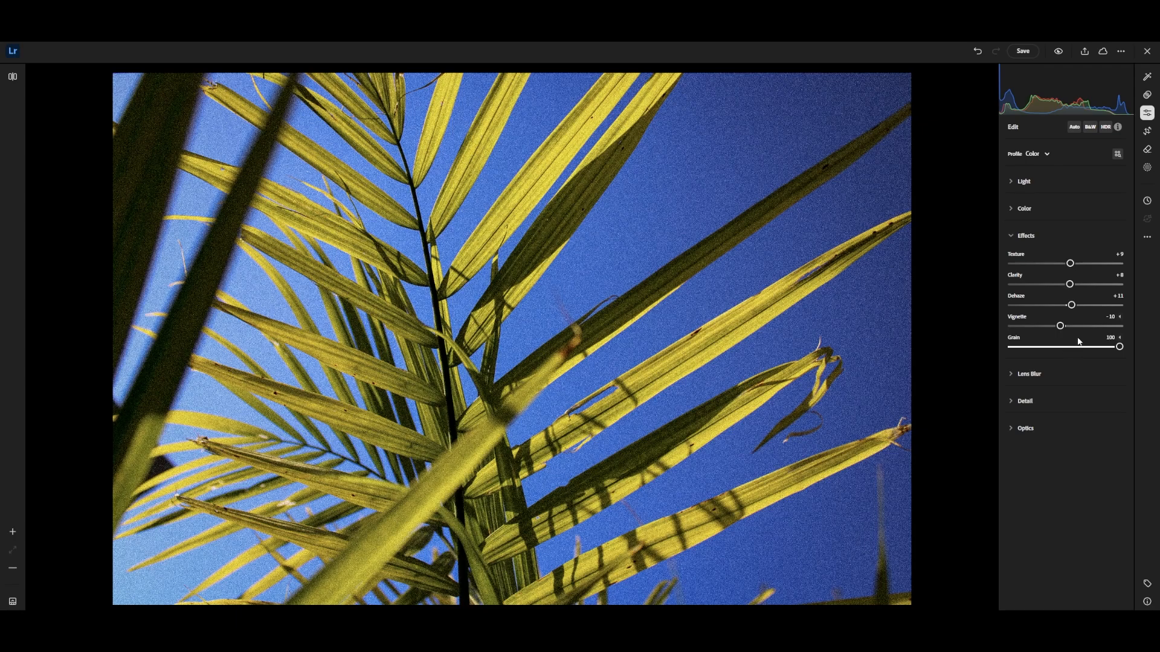
Try Grain at 0 and 100, set it to 16, and compare the edited photo side by side with the original.
click(1070, 347)
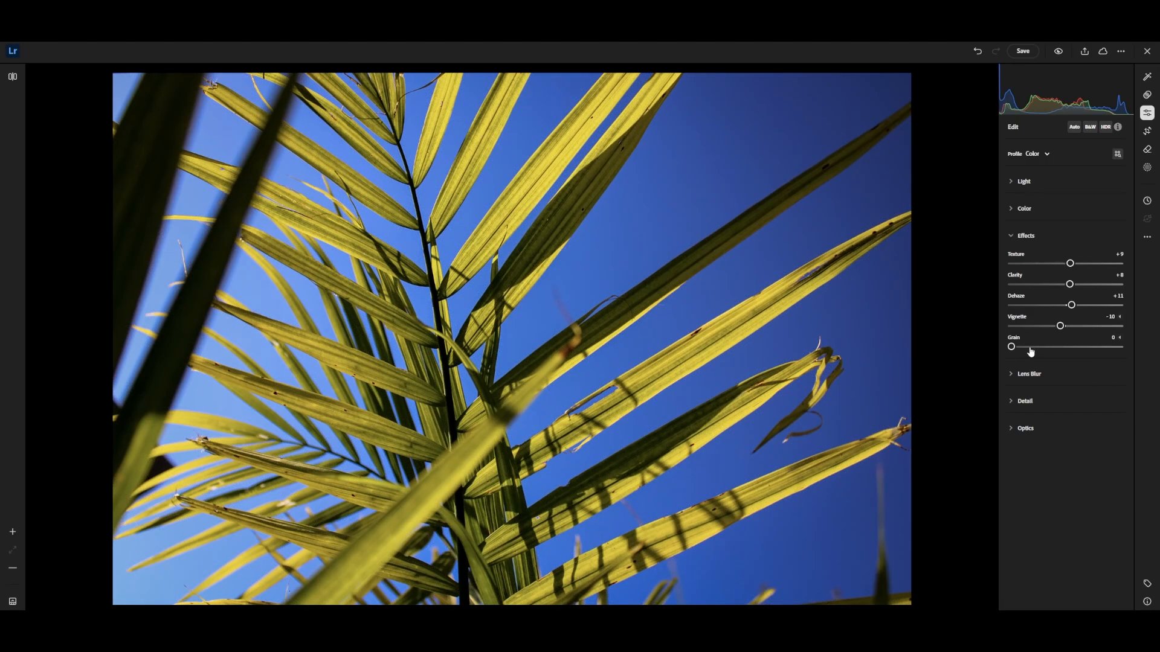
drag(1048, 346, 1144, 346)
click(1056, 348)
click(12, 77)
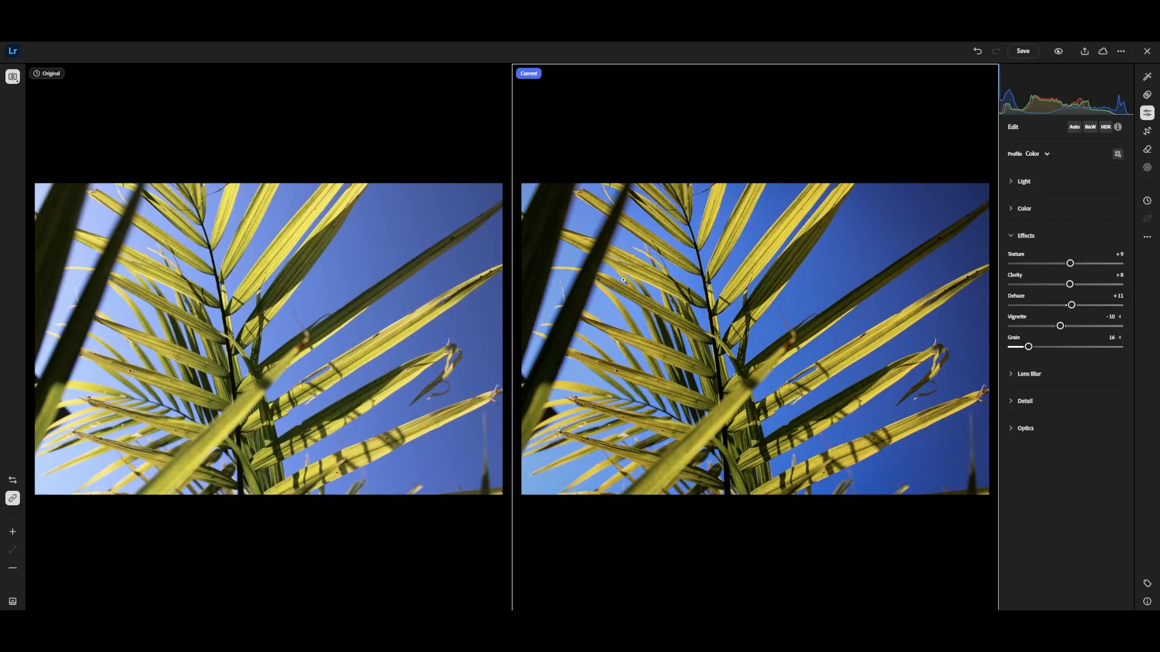